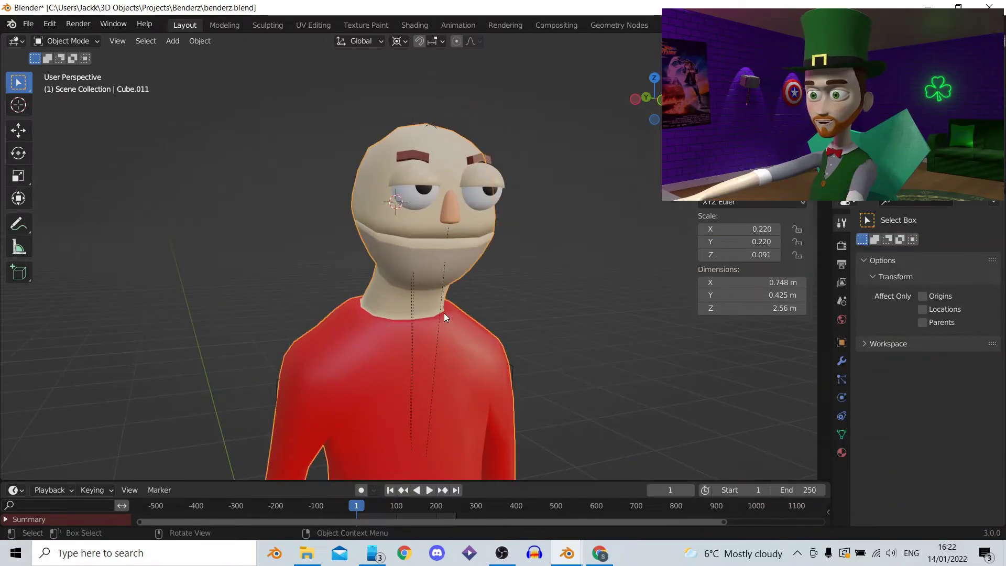
- Add the first shape key and rename it from Basis to 'Closed Mouth'
left_click(842, 435)
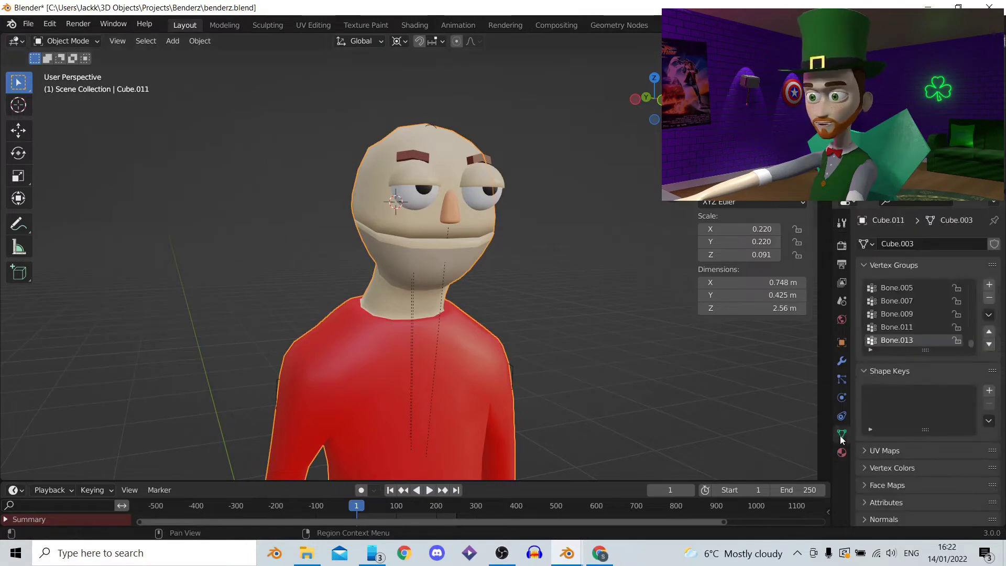
left_click(990, 391)
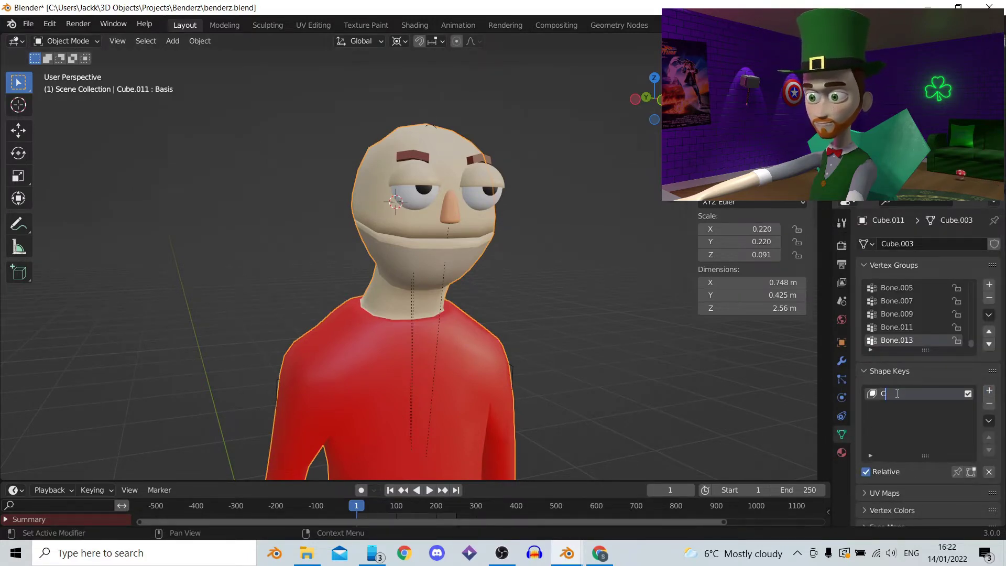
type("d Mouth")
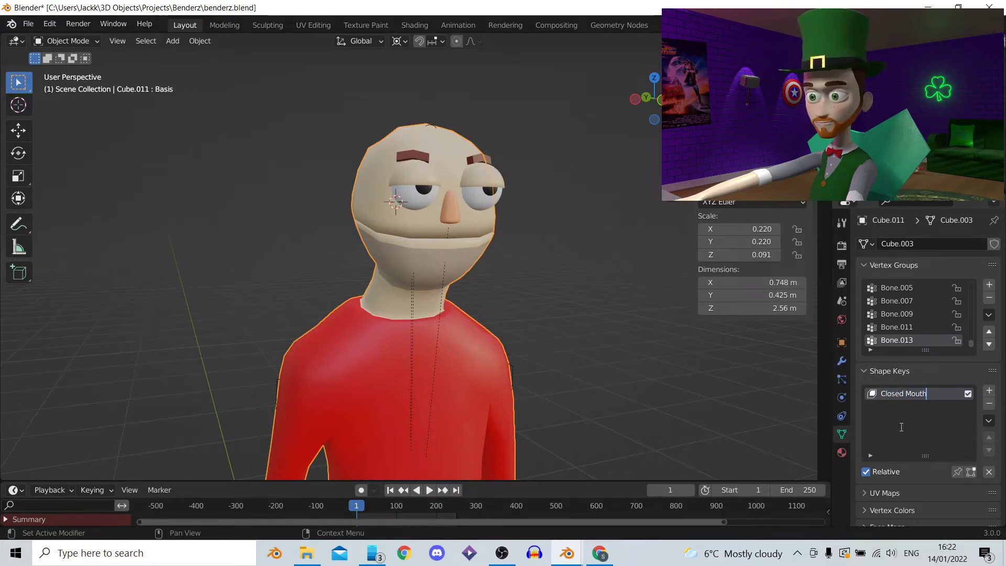
- Add a second shape key named 'Open Mouth' and view the head from the side
left_click(990, 391)
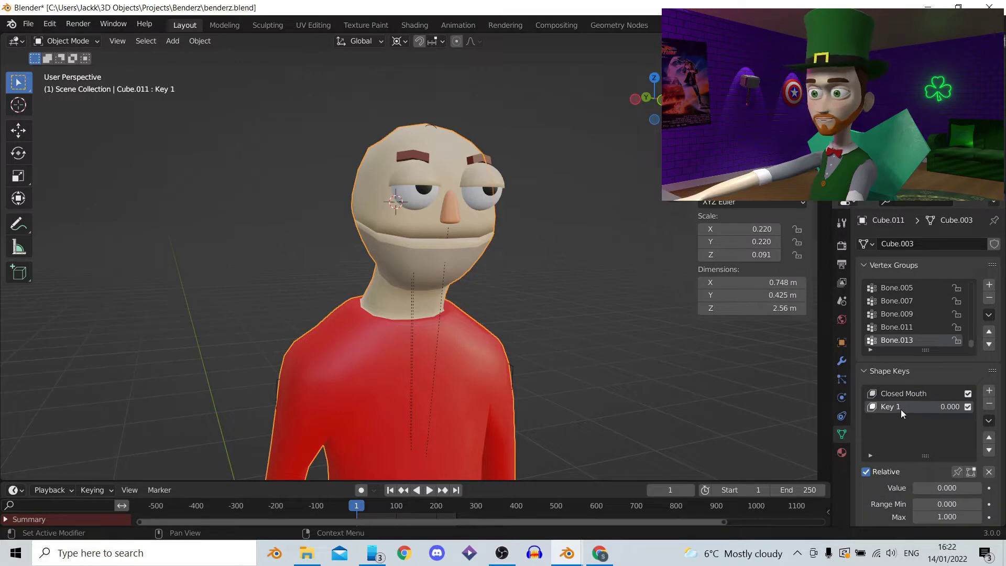
left_click(901, 409)
type("Open")
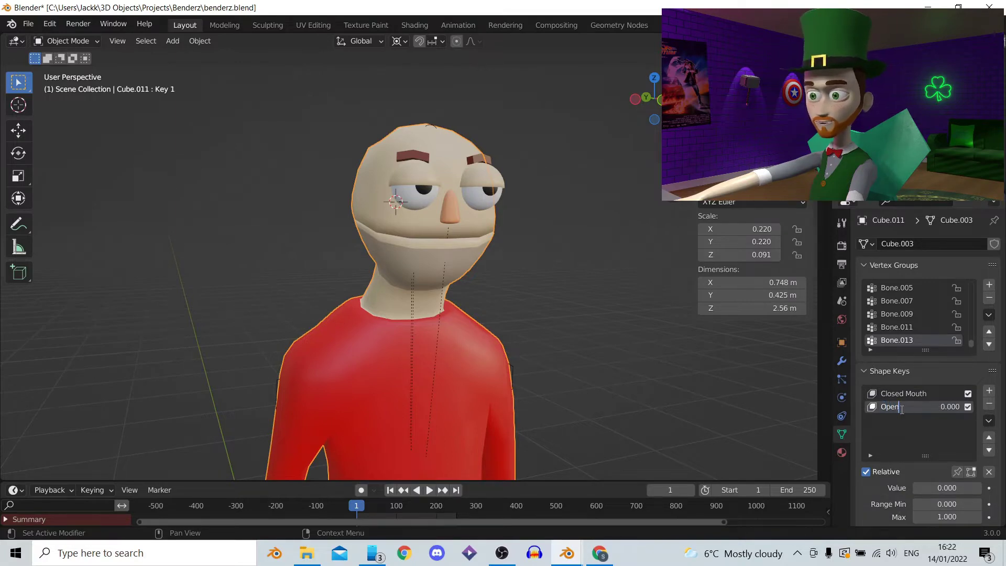
type(" Mouth")
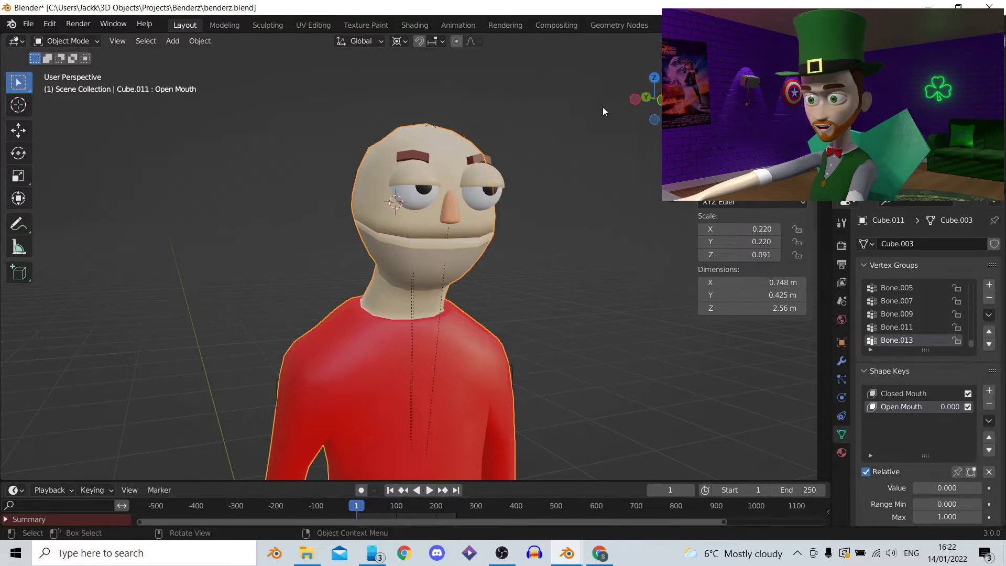
left_click(635, 99)
- Rotate the jaw vertices open in Edit Mode to shape the Open Mouth key
scroll(419, 273, "up", 5)
key("Tab")
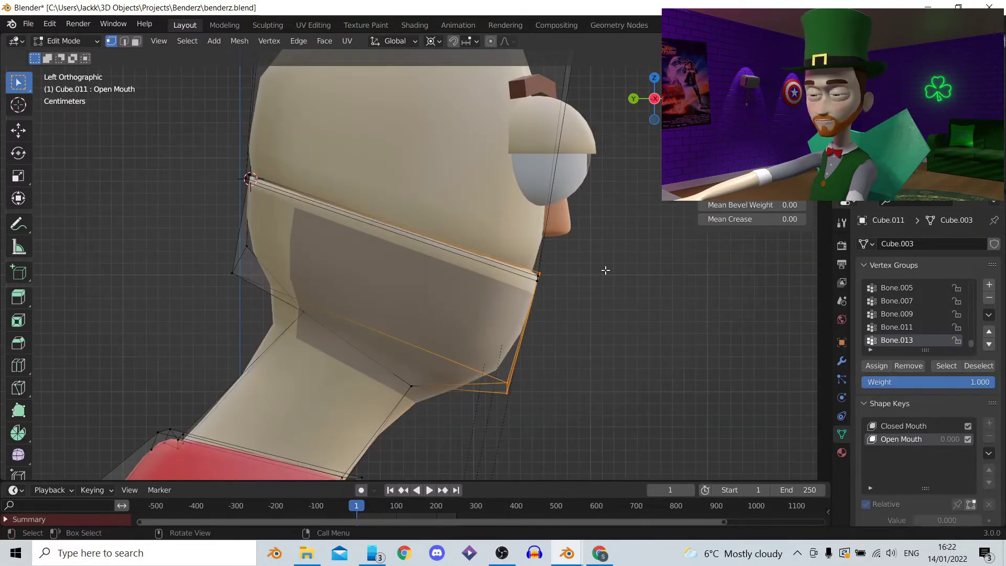
key("r")
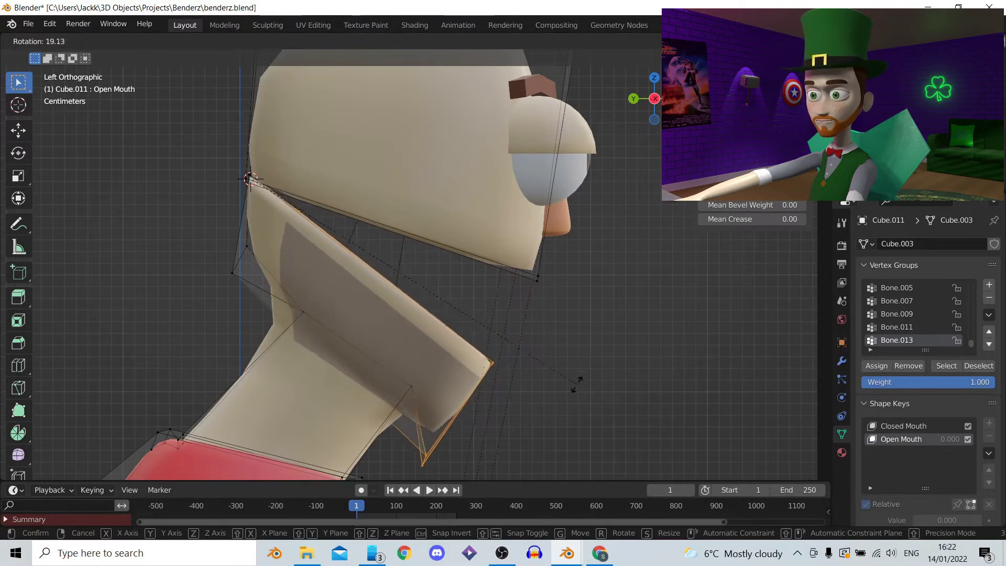
left_click(580, 376)
scroll(395, 313, "down", 4)
key("Tab")
middle_click_drag(395, 313, 336, 315)
- Test the Open Mouth slider, enlarge the timeline, and keyframe the value at frame 1
left_click_drag(938, 488, 915, 488)
left_click_drag(545, 482, 545, 414)
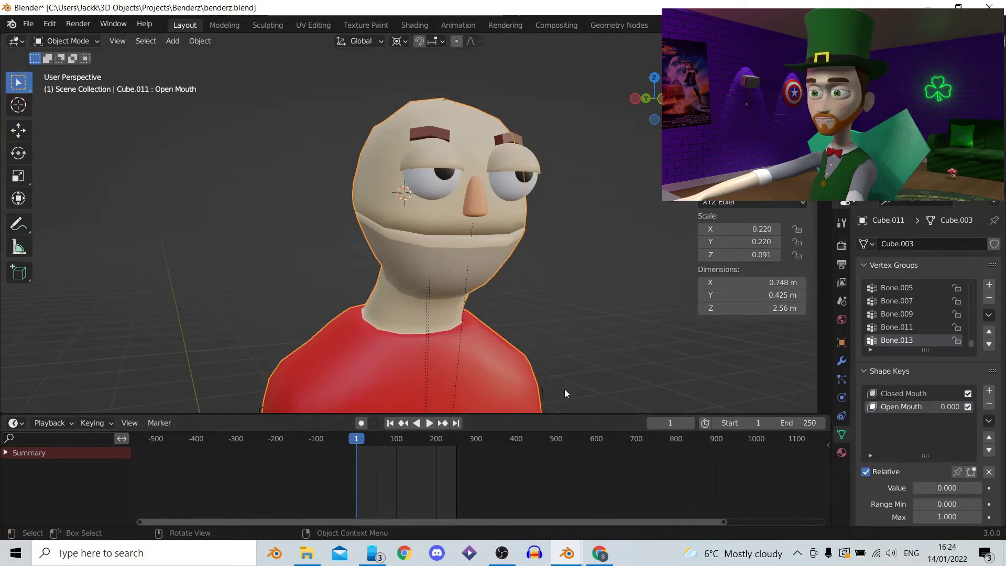
key("i")
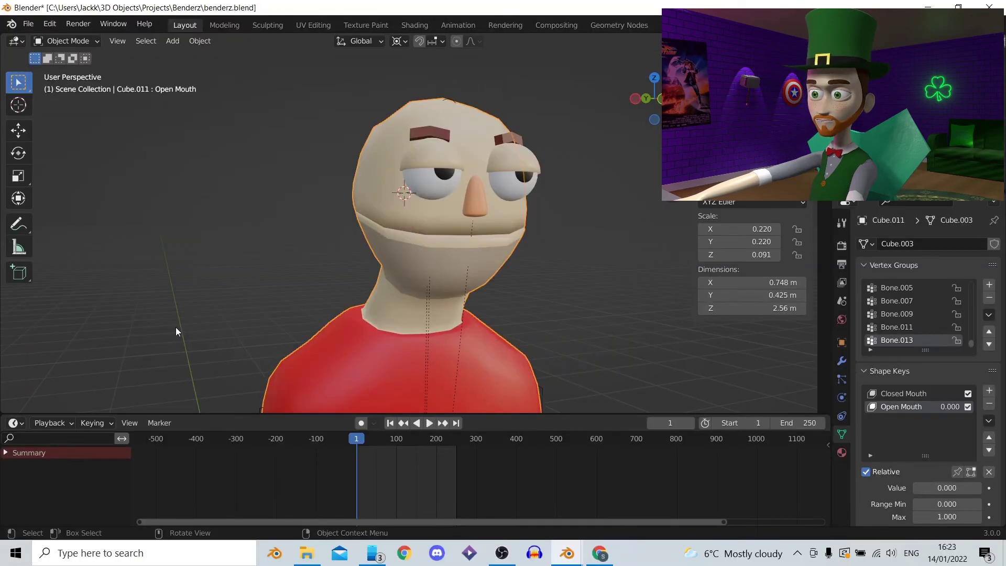
- Turn the bottom area into the Video Sequencer and try dragging in frankvoice.wav
left_click(13, 423)
left_click(50, 394)
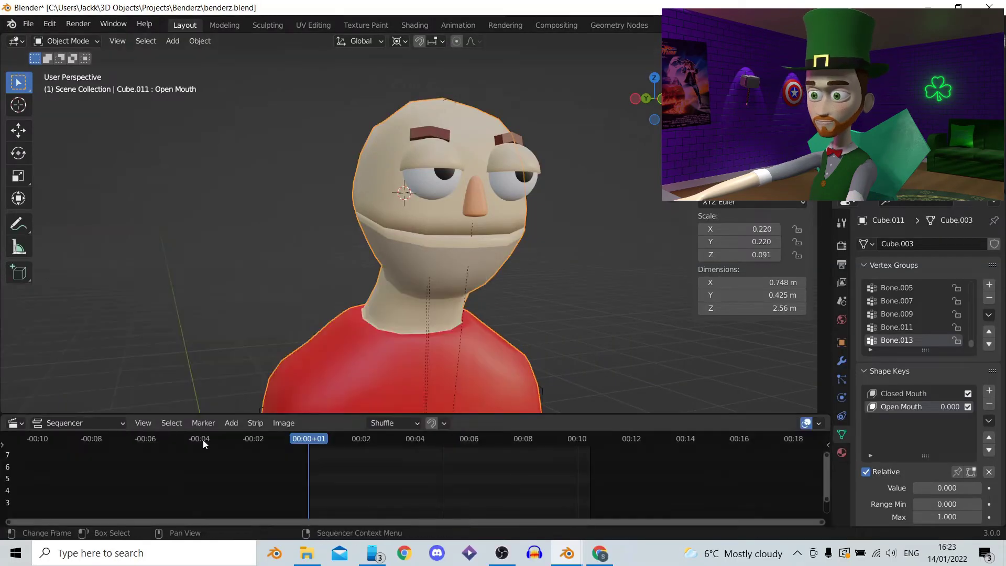
left_click(314, 548)
left_click_drag(423, 324, 235, 470)
left_click(233, 471)
- Add frankvoice.wav as a sound strip via Add > Sound
left_click(232, 423)
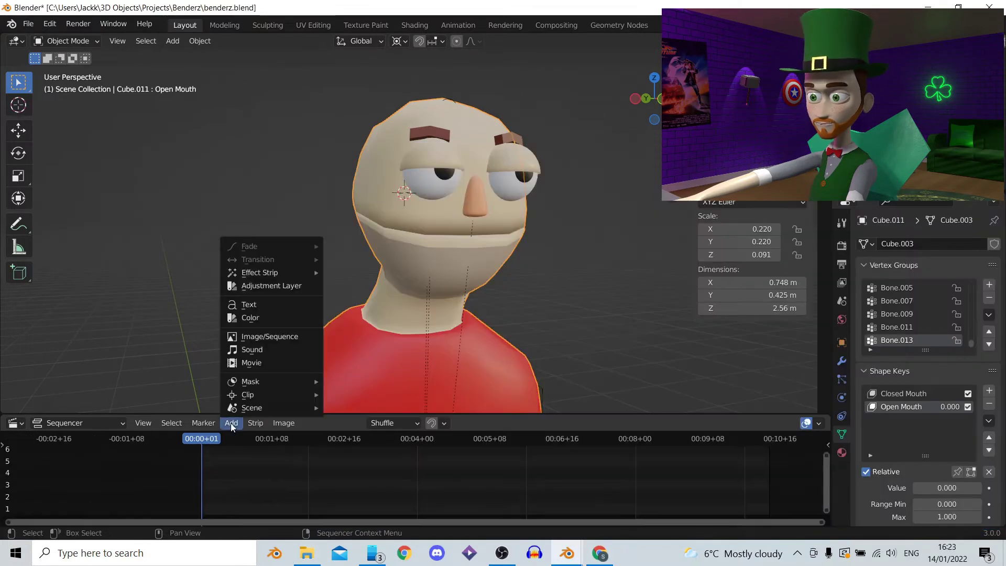
left_click(264, 350)
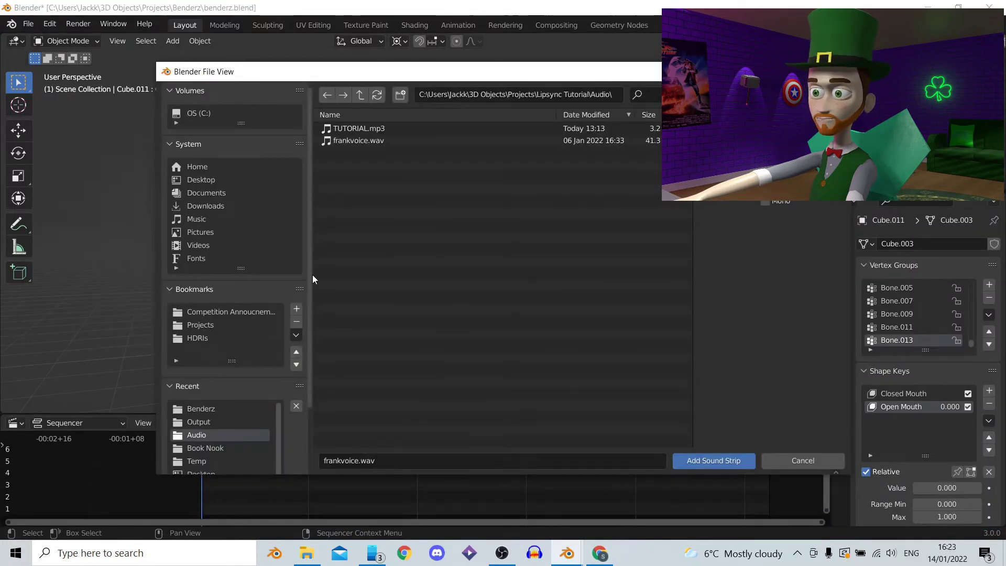
left_click(369, 141)
left_click(693, 460)
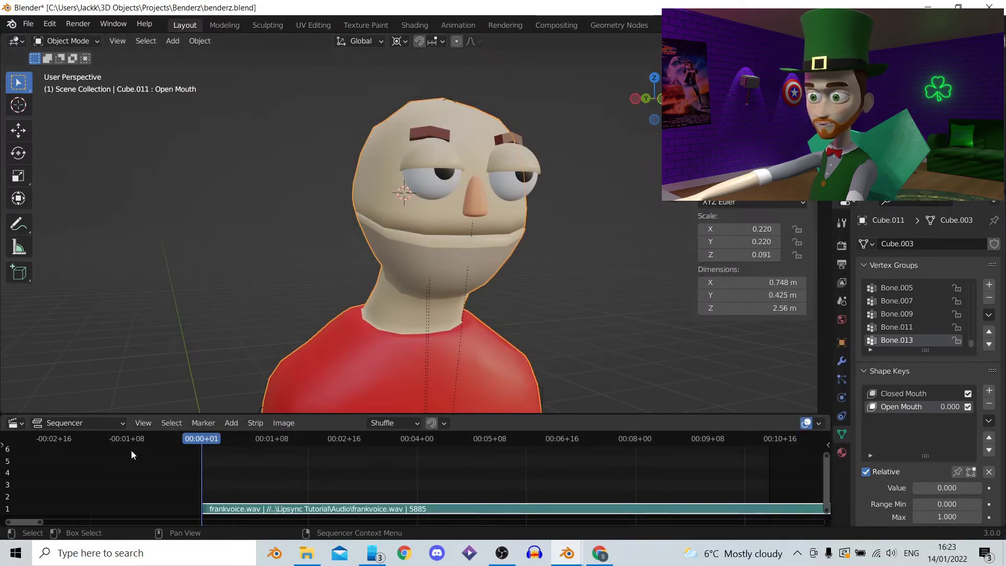
left_click(18, 426)
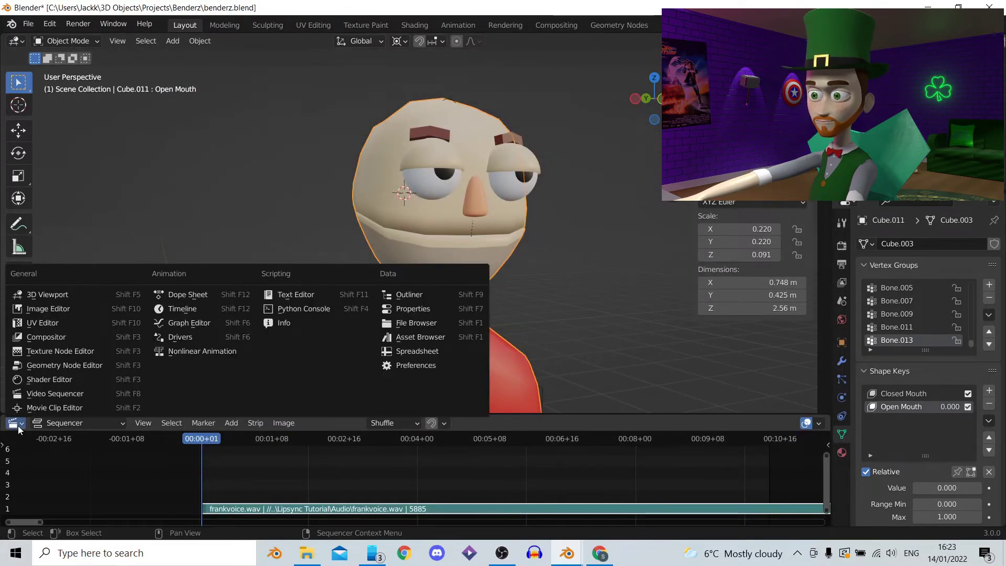
- In the Graph Editor, bake frankvoice.wav from the Audio folder onto the Open Mouth curve
left_click(194, 324)
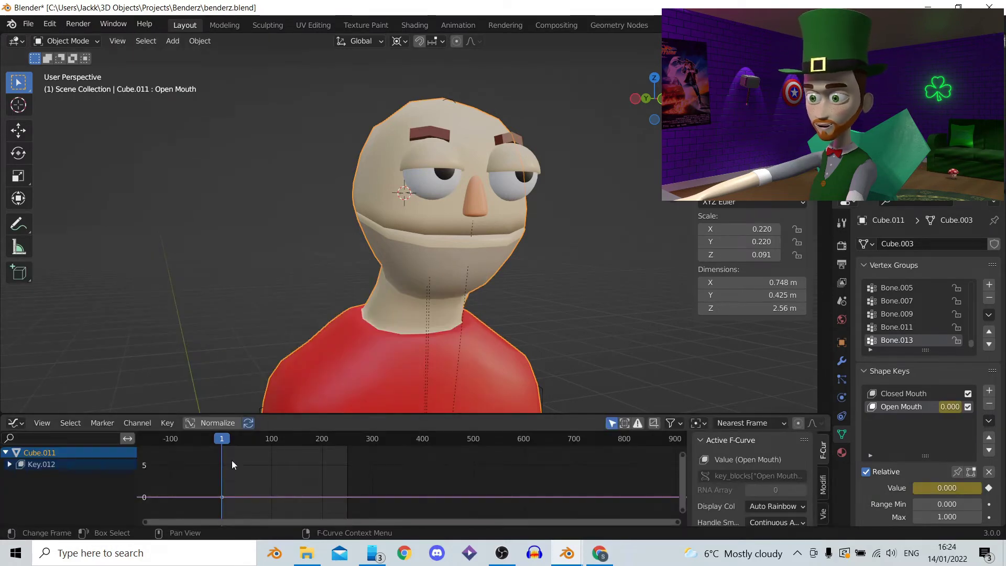
middle_click_drag(231, 460, 324, 461)
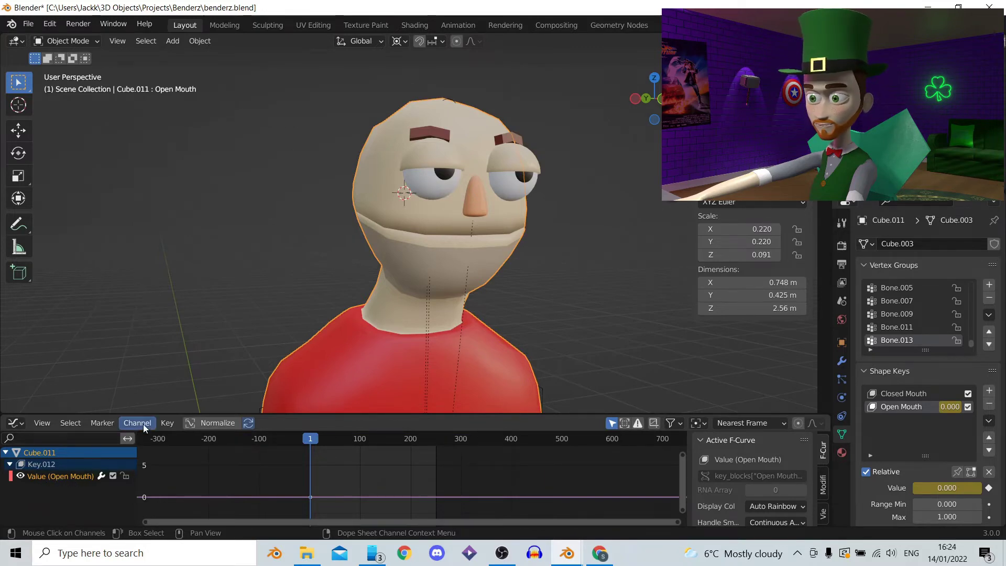
left_click(168, 423)
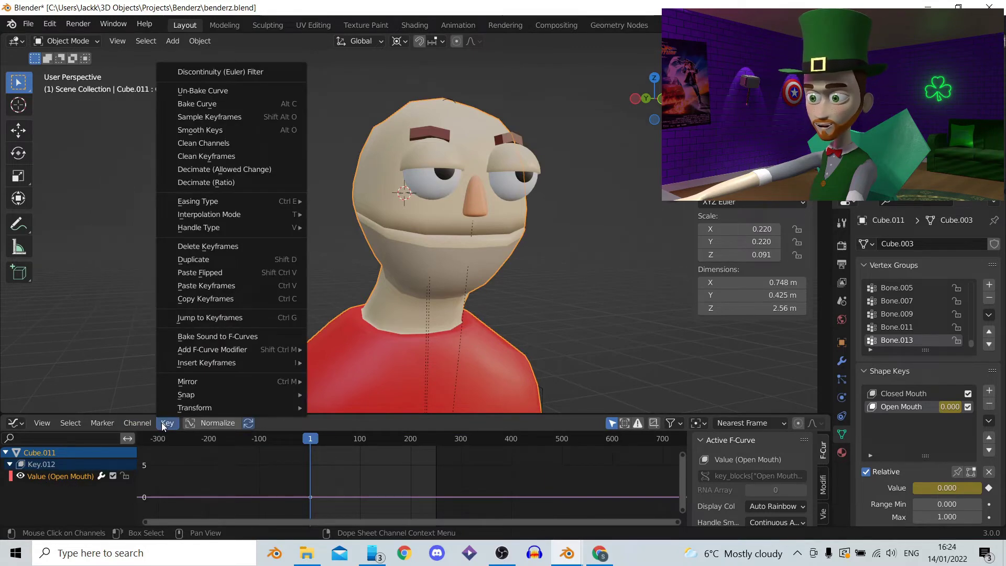
left_click(248, 336)
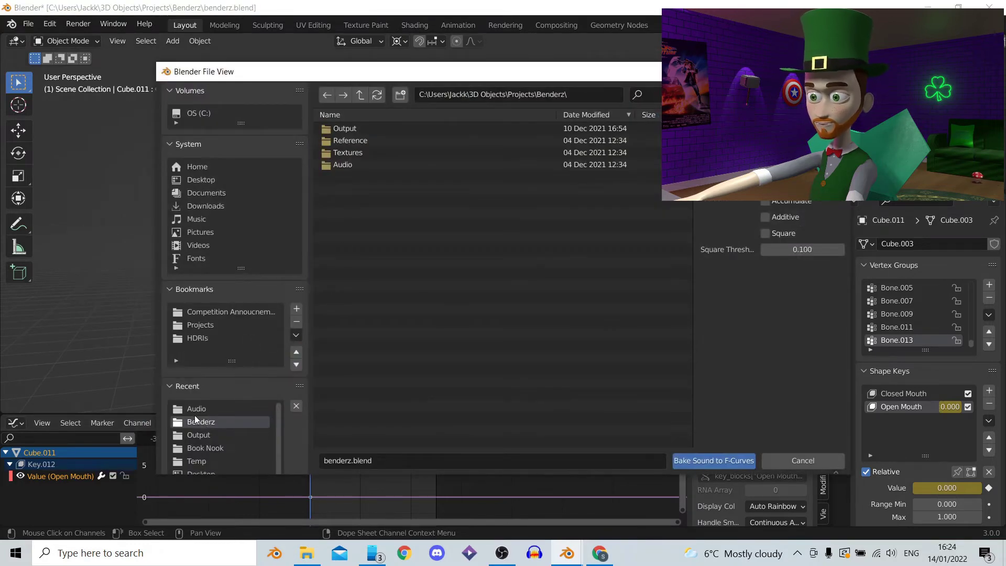
left_click(196, 411)
left_click(354, 139)
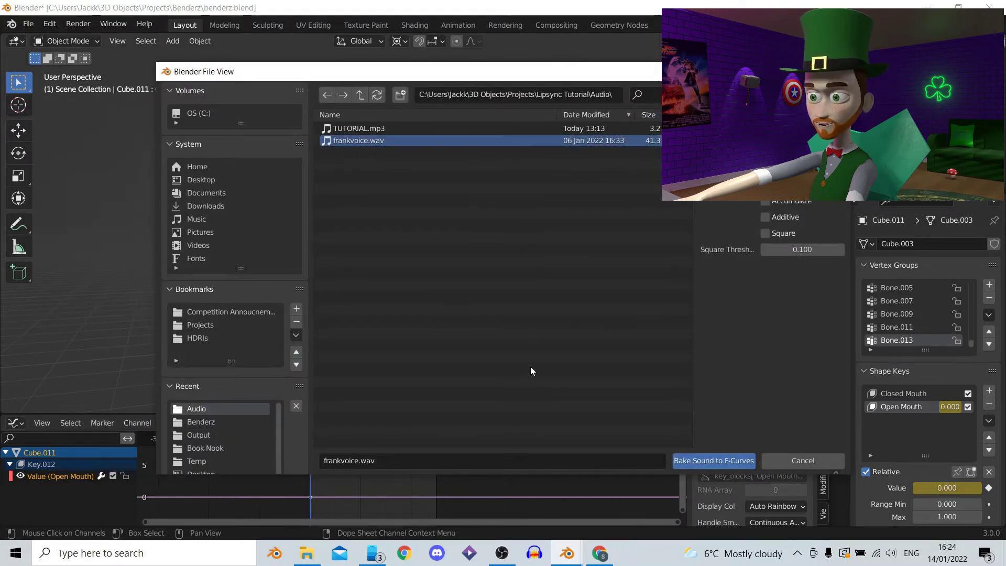
left_click(691, 456)
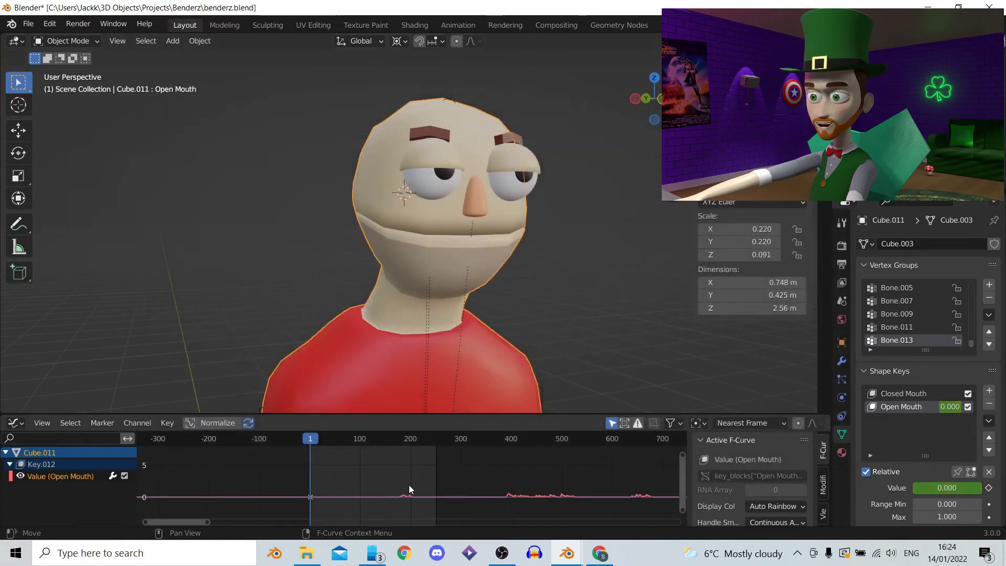
- Scrub through the baked curve to check the mouth motion, then return to the first frame
left_click(378, 444)
left_click_drag(377, 444, 382, 477)
key("shift+Left")
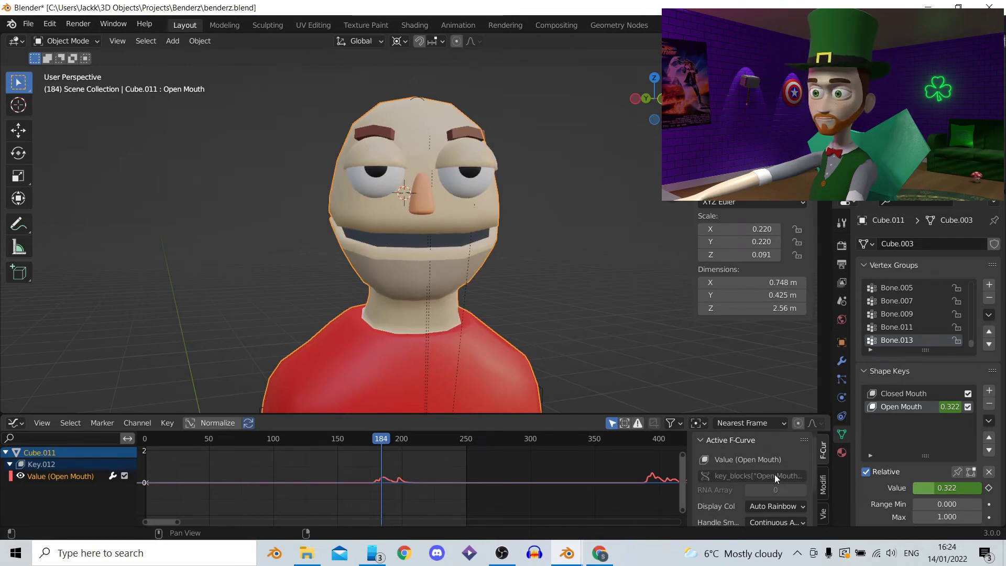
- Add an Envelope modifier with one control point to the Open Mouth curve
left_click(823, 493)
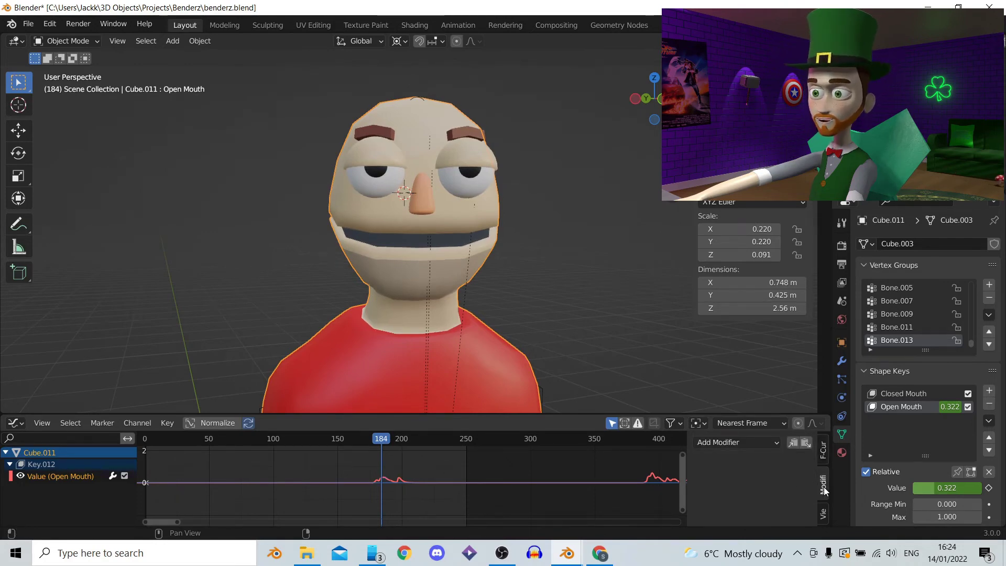
left_click(743, 444)
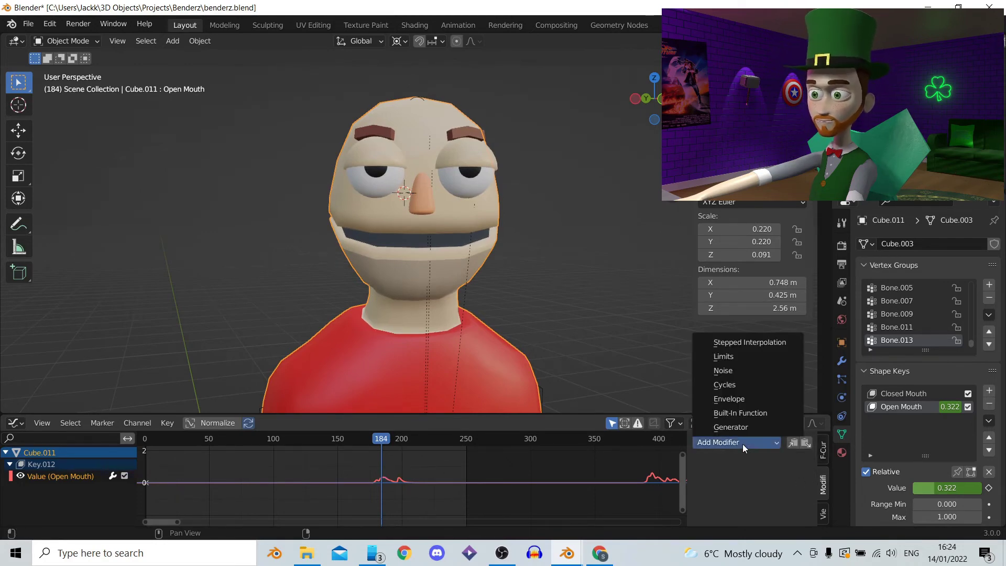
left_click(731, 400)
scroll(752, 487, "down", 2)
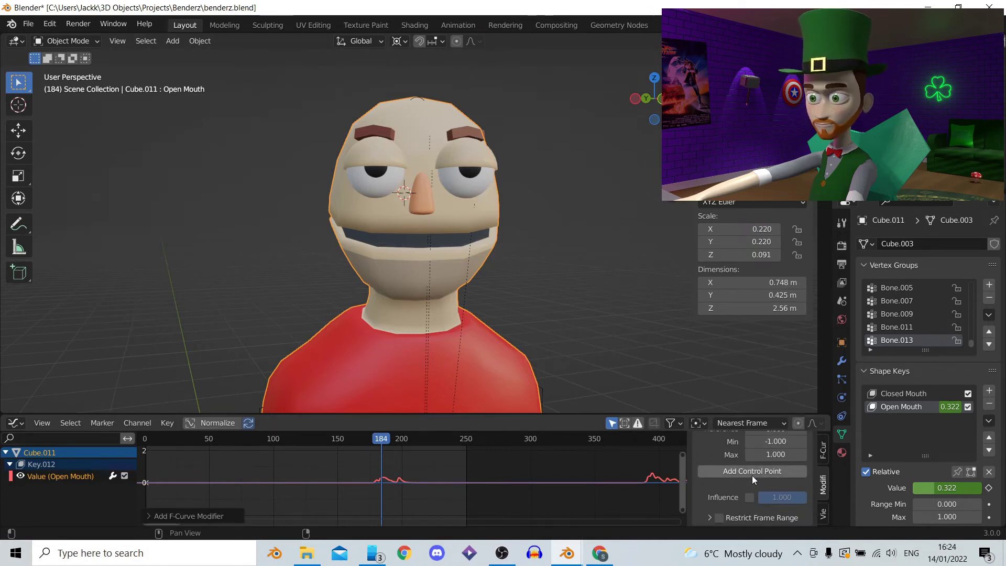
left_click(753, 471)
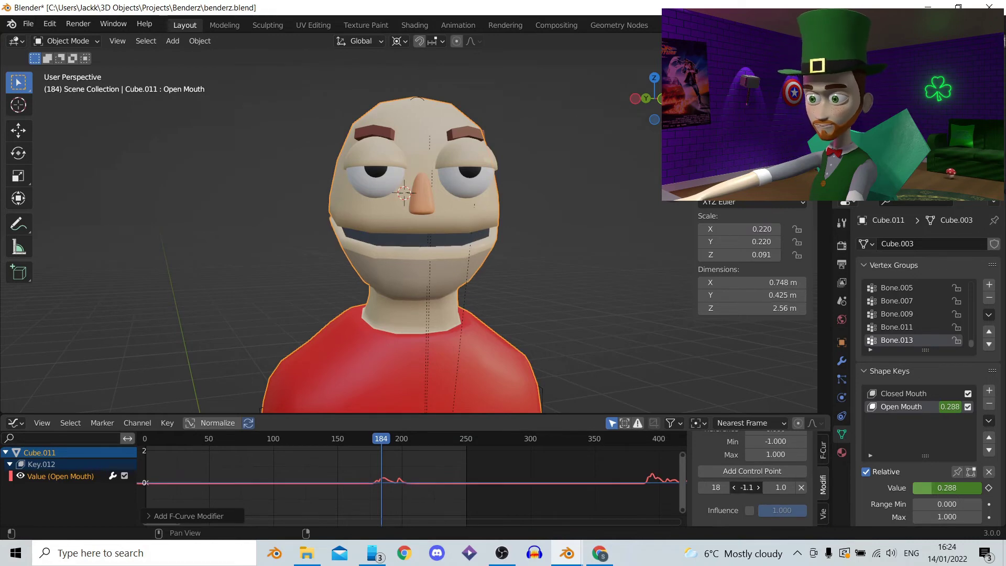
- Set the envelope control point's Min to -5.5 and Max to 5.5, then play the lip sync
mouse_move(747, 487)
left_mouse_down()
mouse_move(731, 488)
mouse_move(743, 488)
left_mouse_up()
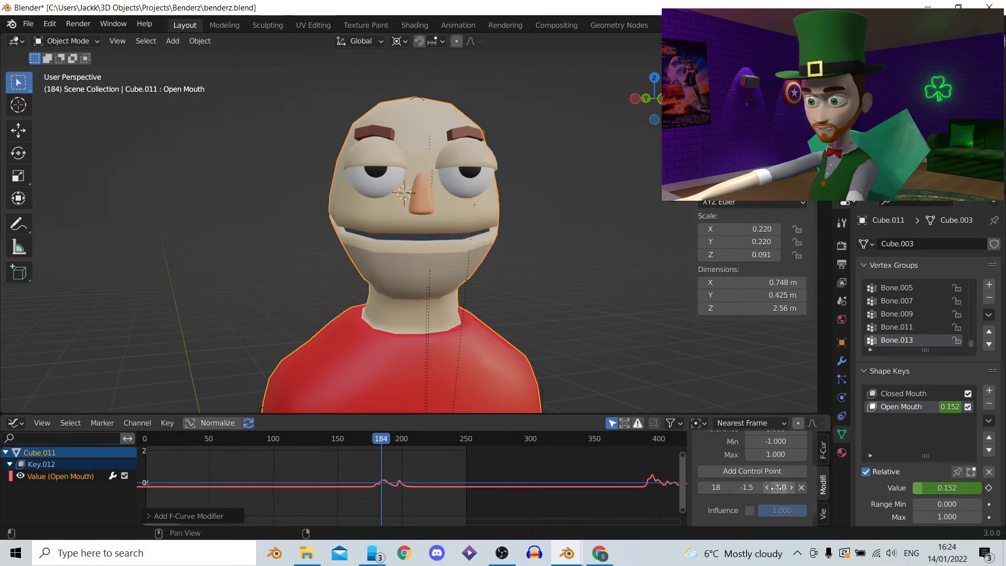
left_click_drag(781, 487, 810, 488)
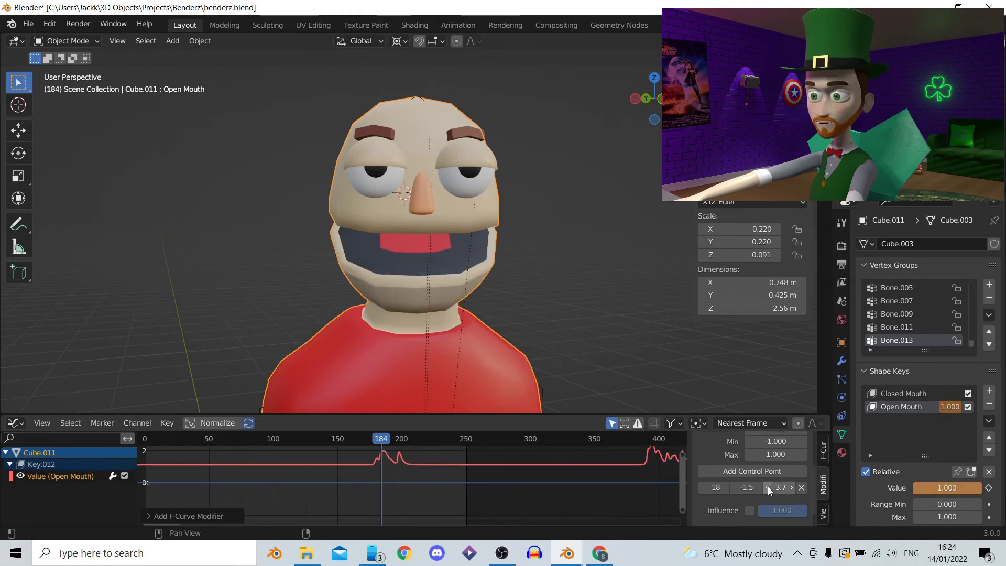
mouse_move(746, 487)
left_mouse_down()
mouse_move(715, 488)
mouse_move(744, 487)
left_mouse_up()
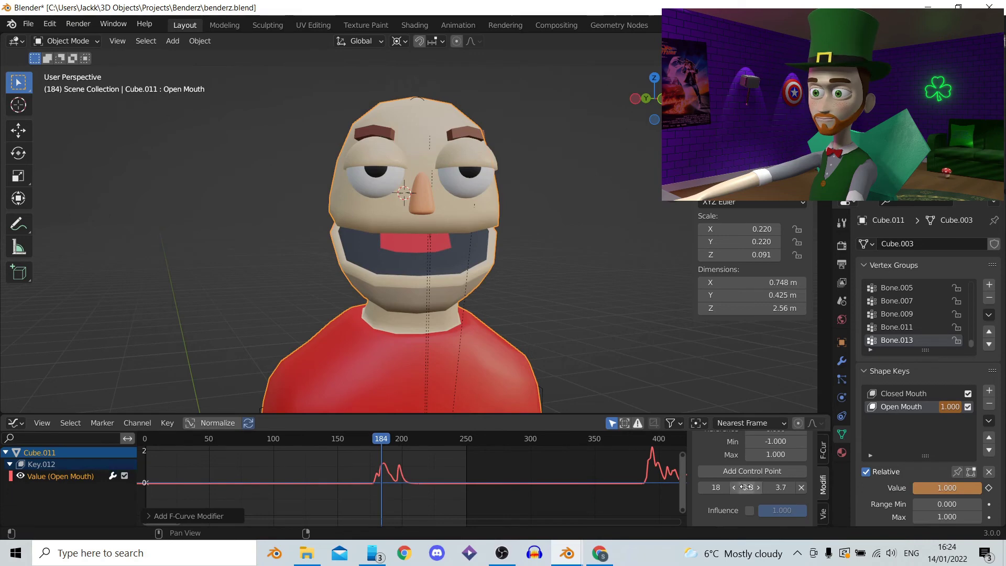
left_click(759, 488)
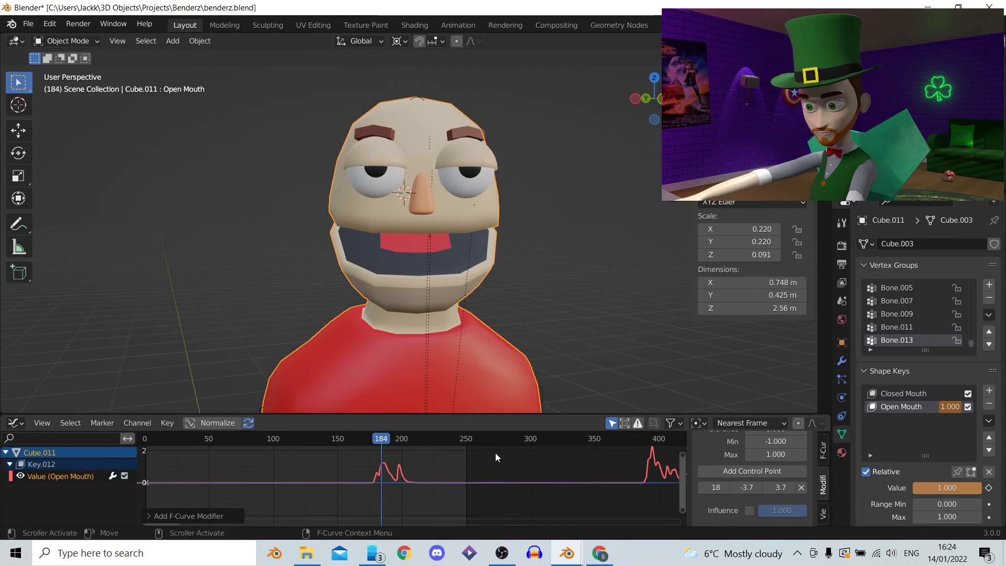
mouse_move(366, 432)
left_mouse_down()
mouse_move(401, 442)
mouse_move(364, 440)
left_mouse_up()
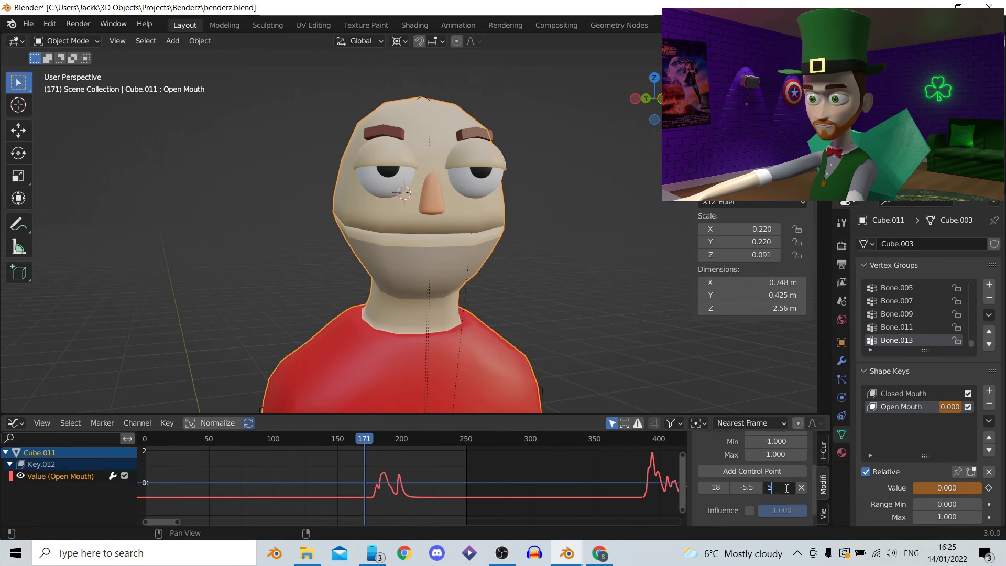
key("Return")
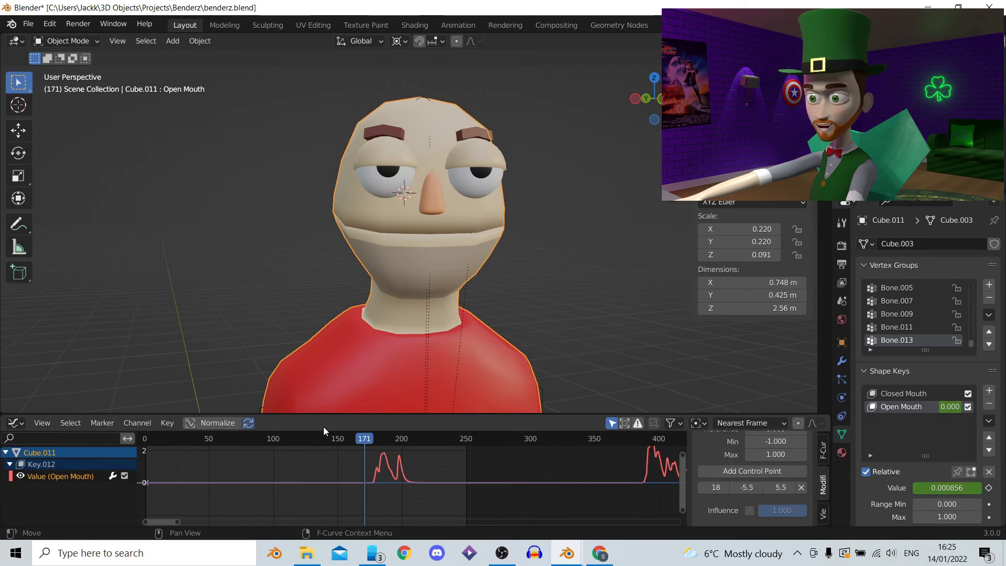
key("space")
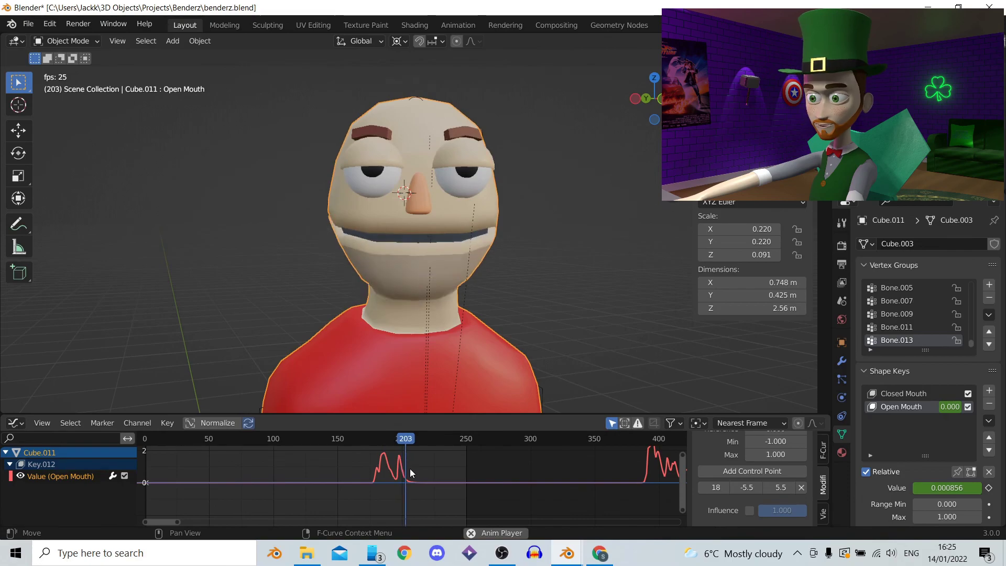